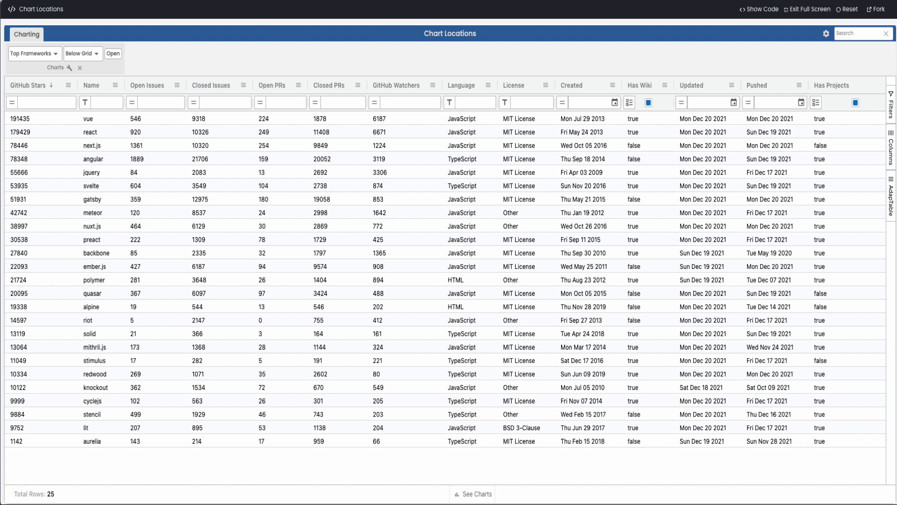
# Step: Show the demo's code and examine the Top Frameworks and Issues & PRs chart definitions in adaptableOptions.ts
pyautogui.click(119, 132)
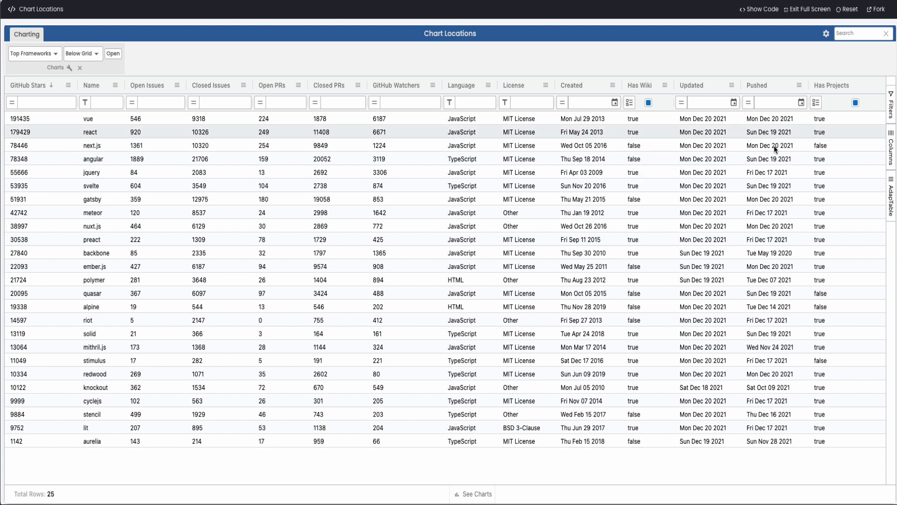
pyautogui.click(759, 10)
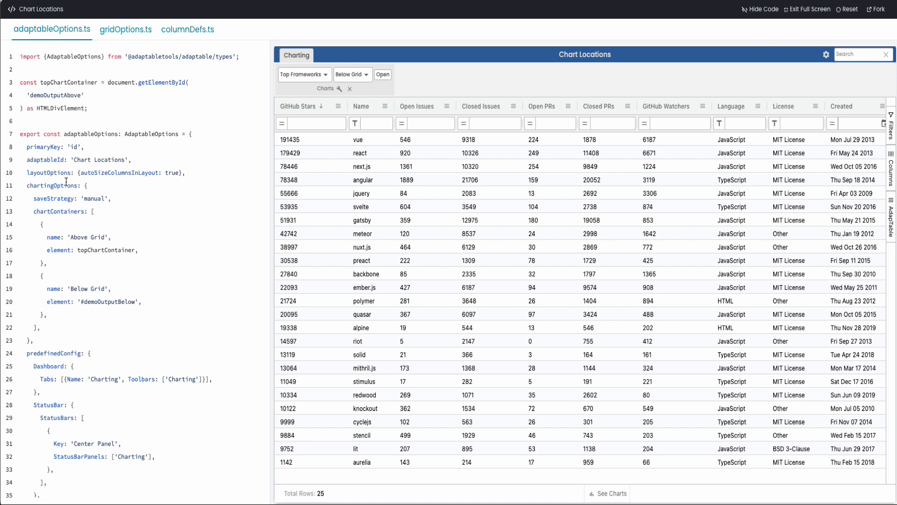
pyautogui.scroll(-6, 74, 186)
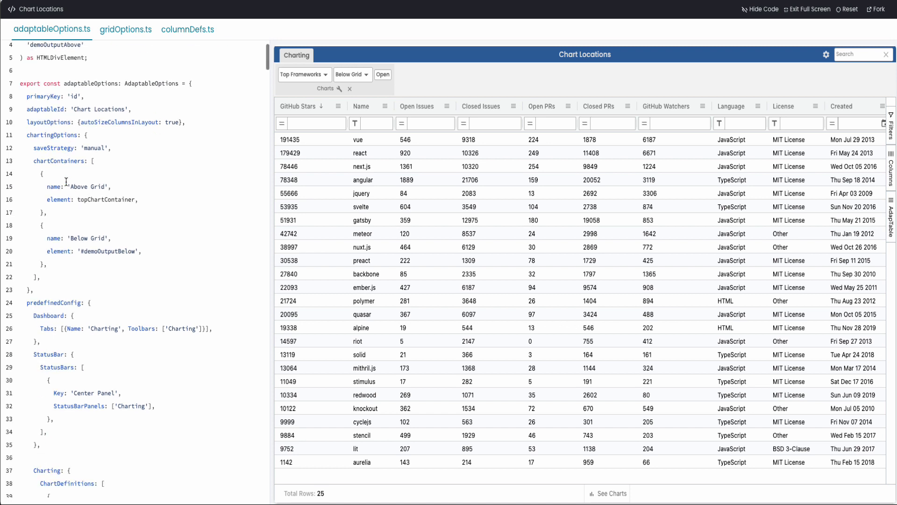
pyautogui.scroll(-1, 85, 191)
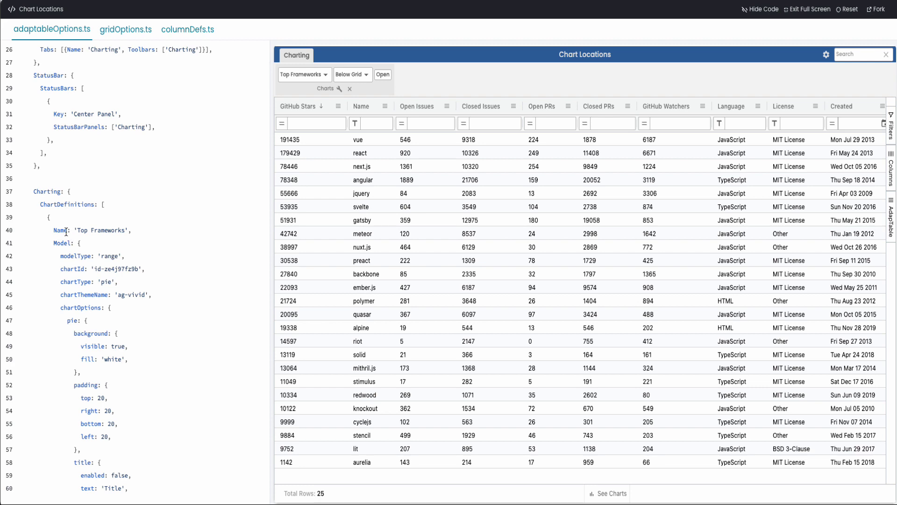
pyautogui.scroll(-1, 74, 229)
pyautogui.scroll(-10, 104, 233)
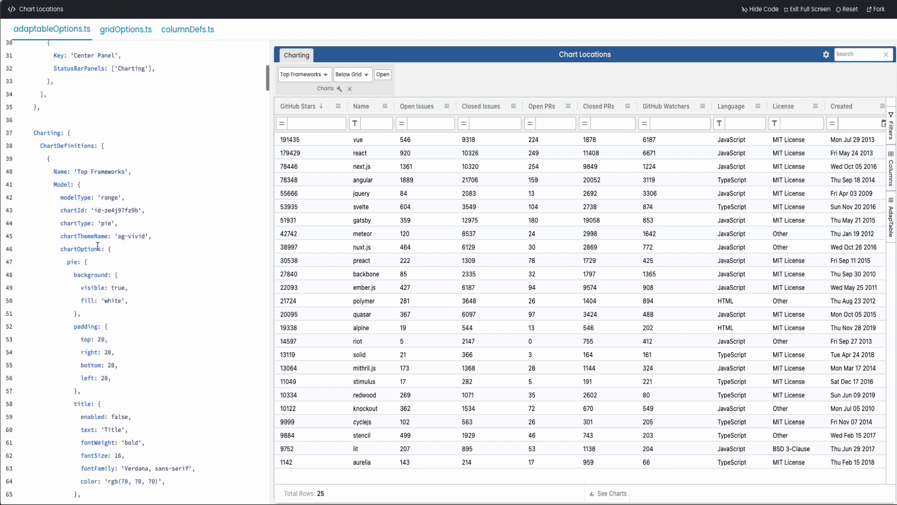
pyautogui.scroll(-12, 98, 246)
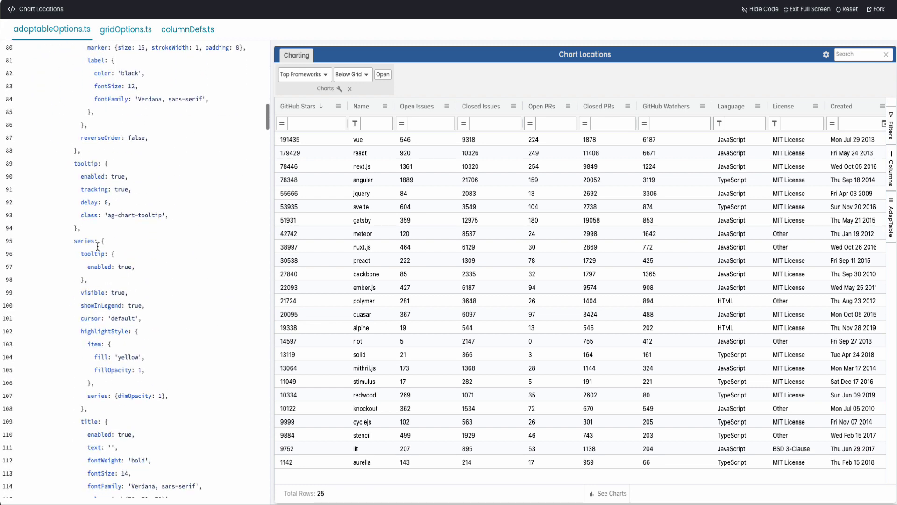
pyautogui.scroll(-20, 97, 247)
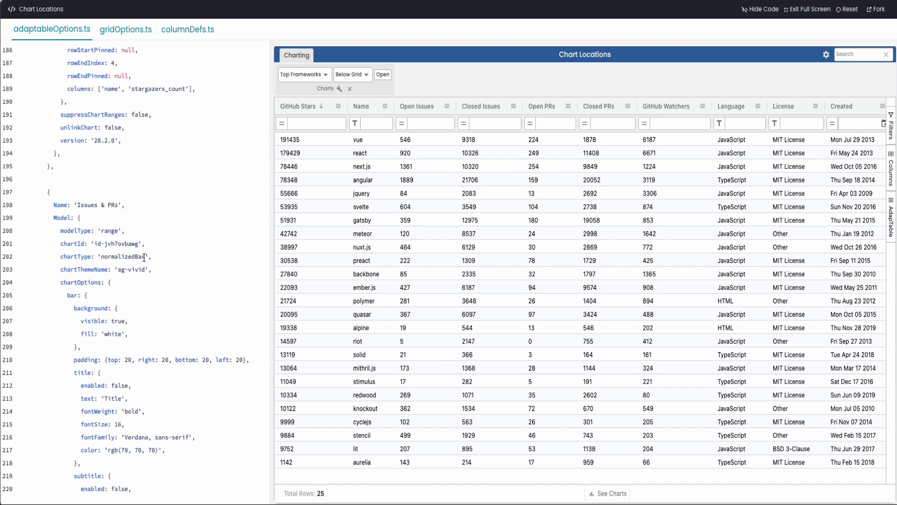
pyautogui.scroll(-1, 140, 256)
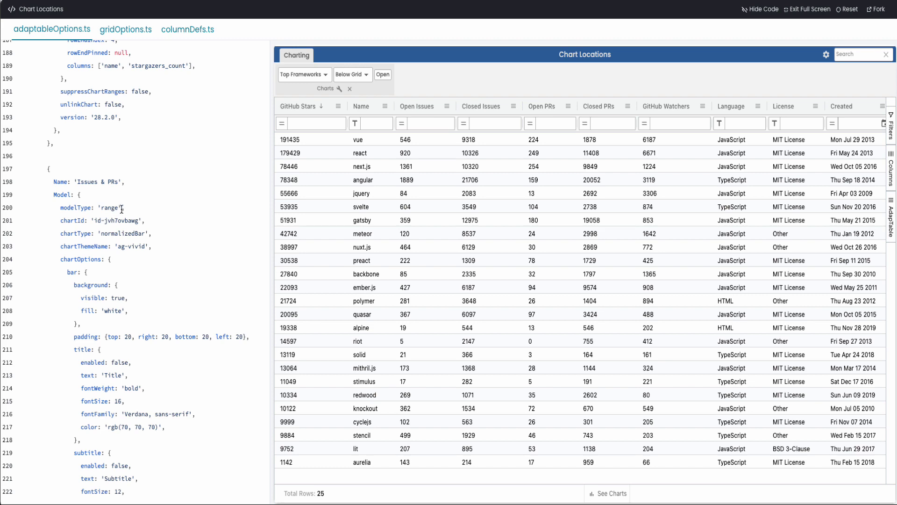
pyautogui.scroll(13, 101, 212)
pyautogui.scroll(20, 102, 212)
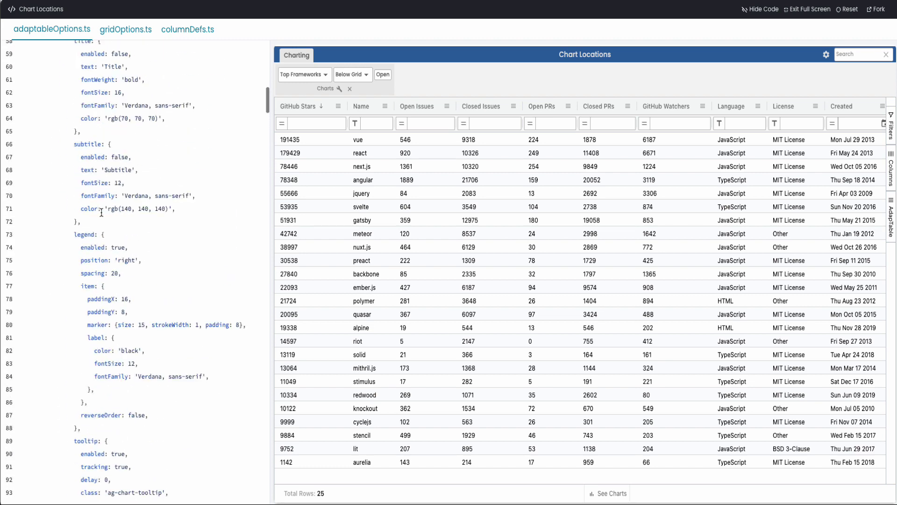
pyautogui.scroll(6, 102, 212)
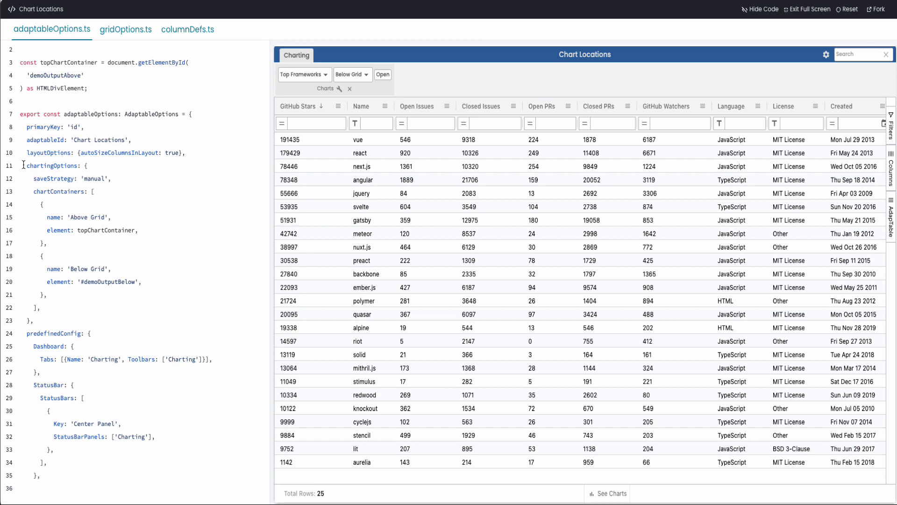
# Step: Examine the chartingOptions block, covering saveStrategy and the Above Grid and Below Grid chart containers, and hide the code
pyautogui.moveTo(24, 165); pyautogui.dragTo(45, 316)
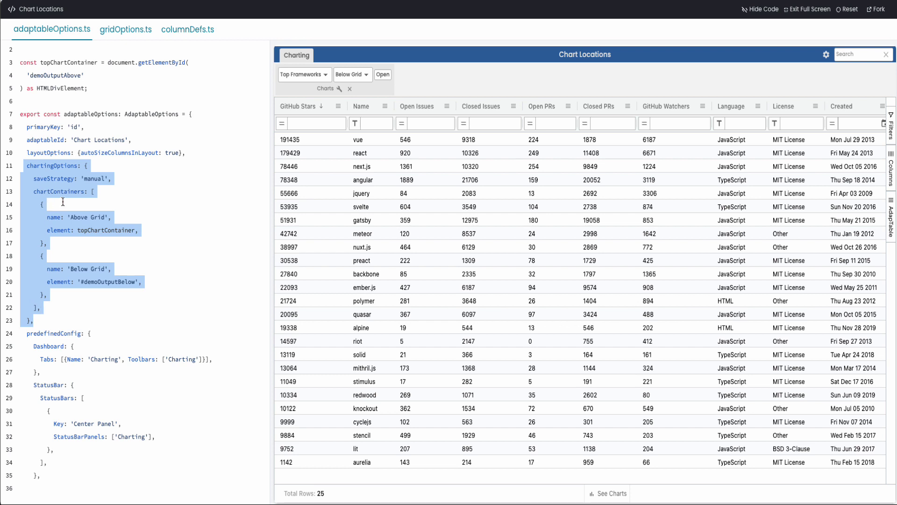
pyautogui.doubleClick(46, 180)
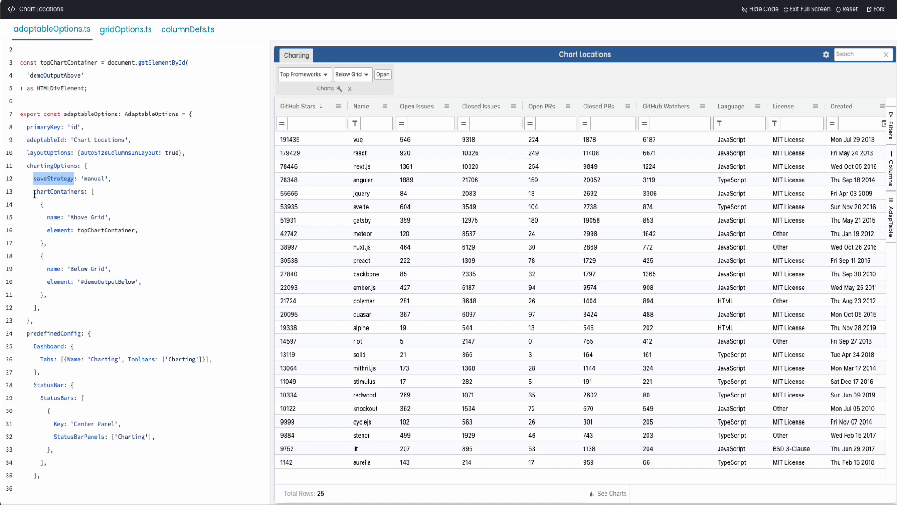
pyautogui.moveTo(34, 192); pyautogui.dragTo(50, 311)
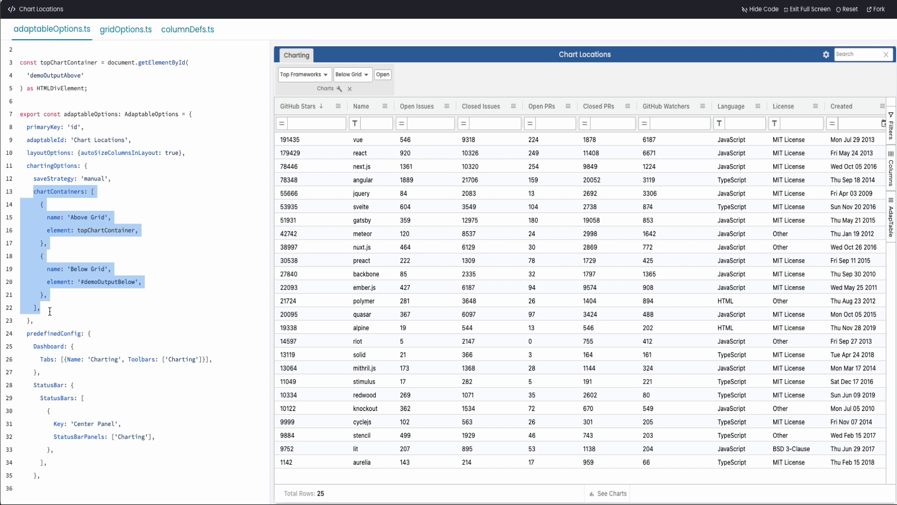
pyautogui.doubleClick(86, 216)
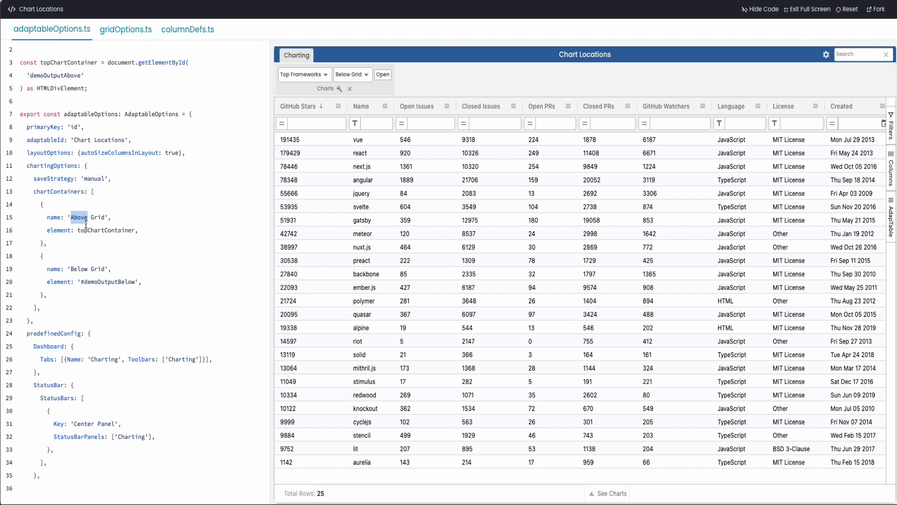
pyautogui.doubleClick(80, 281)
pyautogui.doubleClick(91, 281)
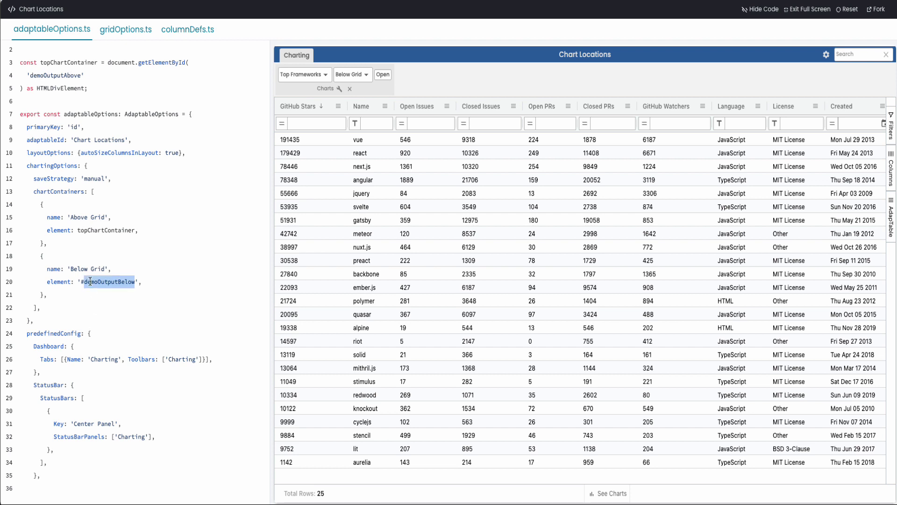
pyautogui.scroll(1, 90, 282)
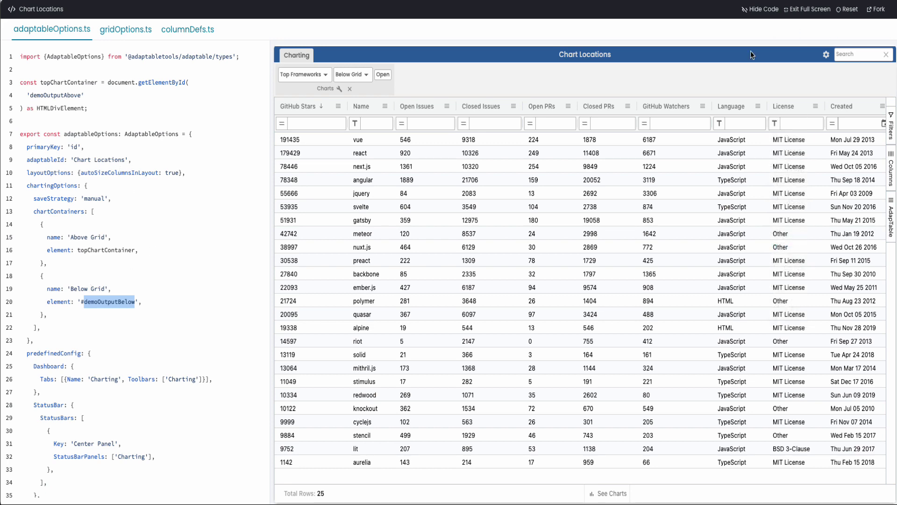
pyautogui.click(760, 9)
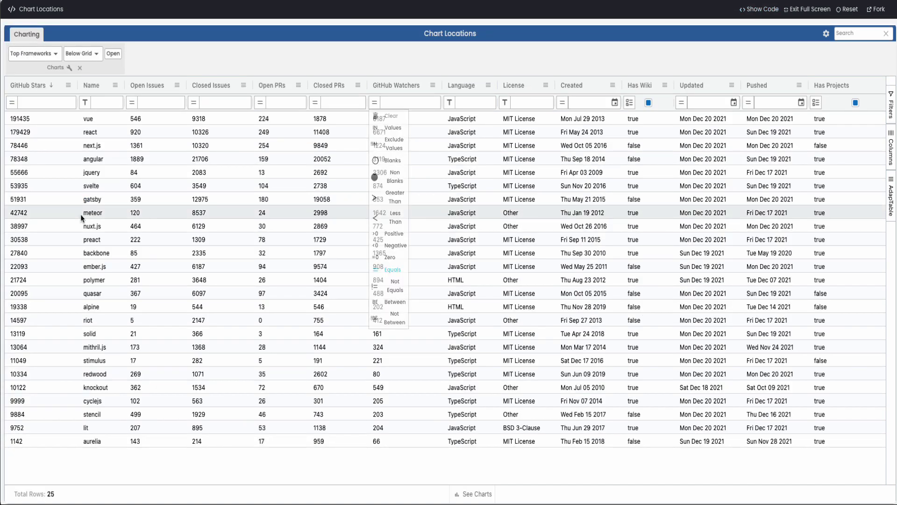
# Step: Review the available charts and chart locations, and open the Top Frameworks chart in the Below Grid location
pyautogui.click(51, 53)
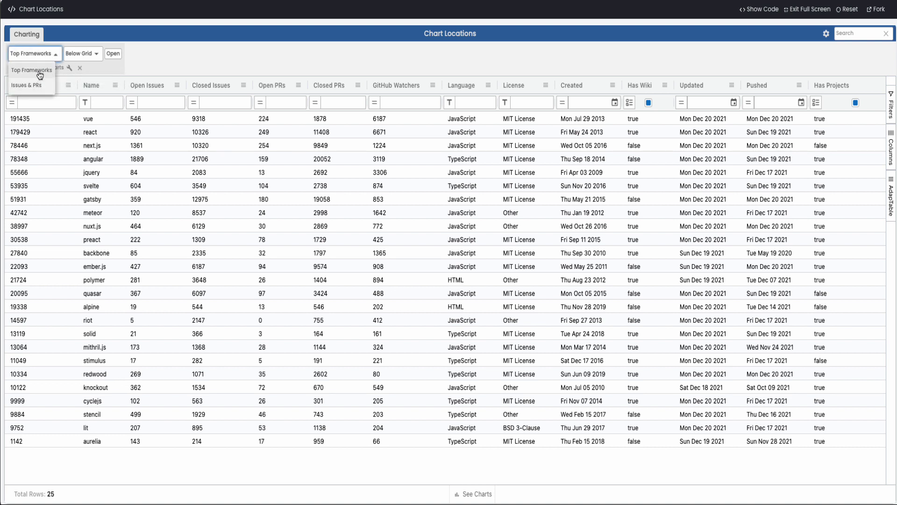
pyautogui.click(146, 69)
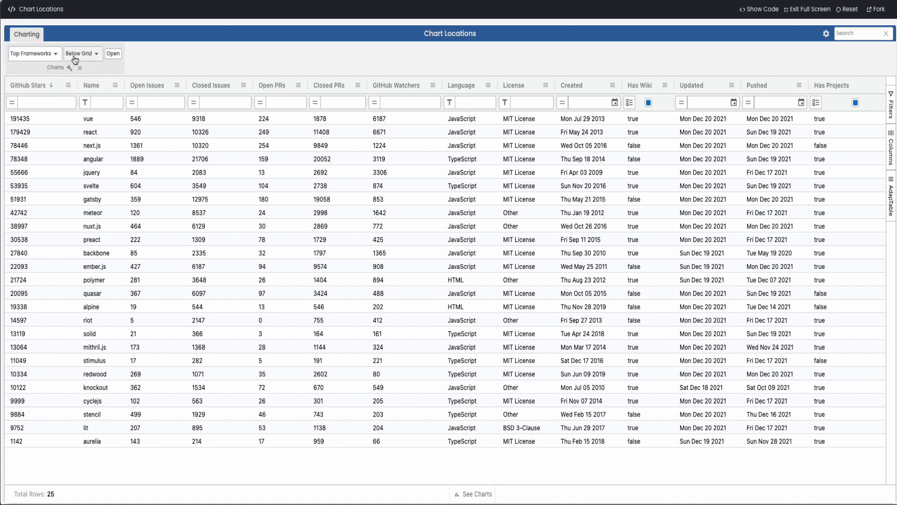
pyautogui.click(91, 60)
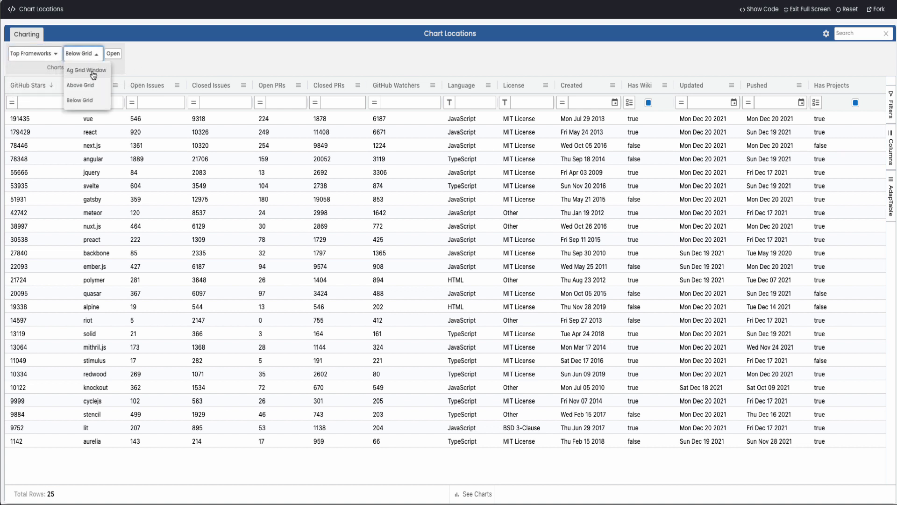
pyautogui.click(138, 61)
pyautogui.click(116, 54)
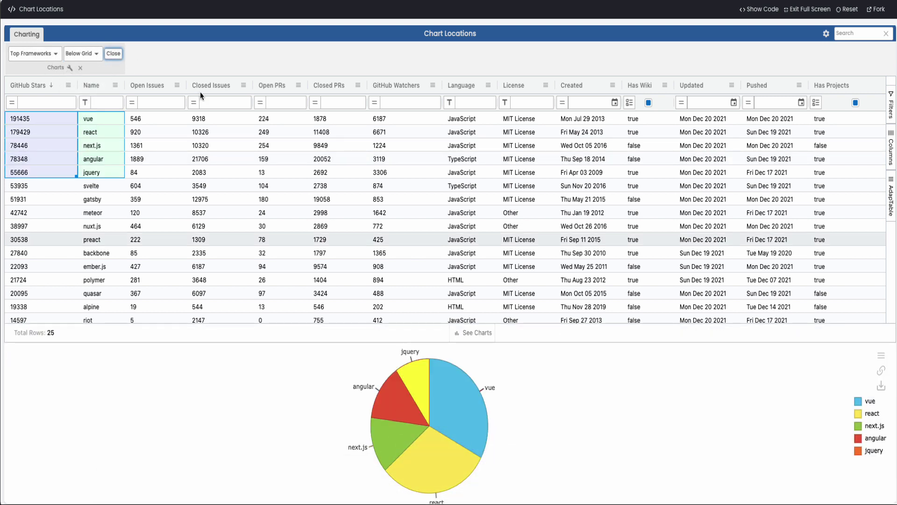
# Step: Open the Issues & PRs chart in the Above Grid location
pyautogui.click(38, 56)
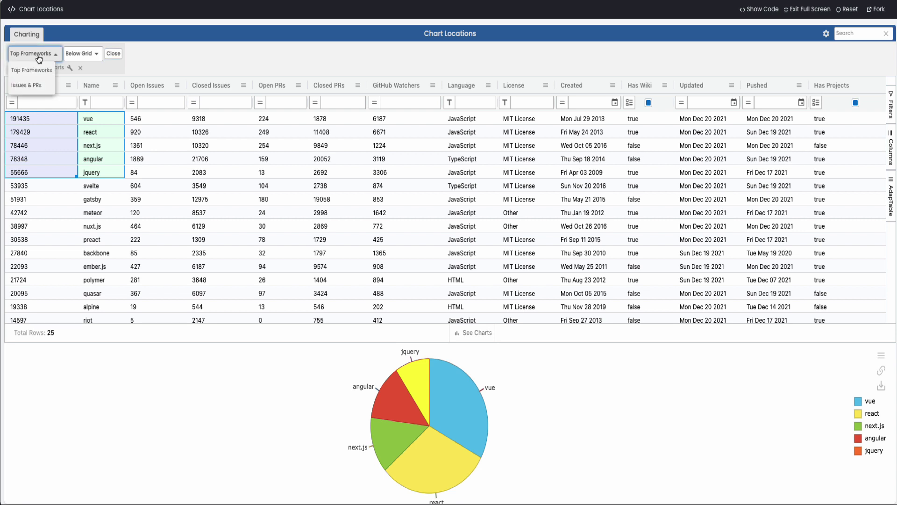
pyautogui.click(26, 85)
pyautogui.click(69, 53)
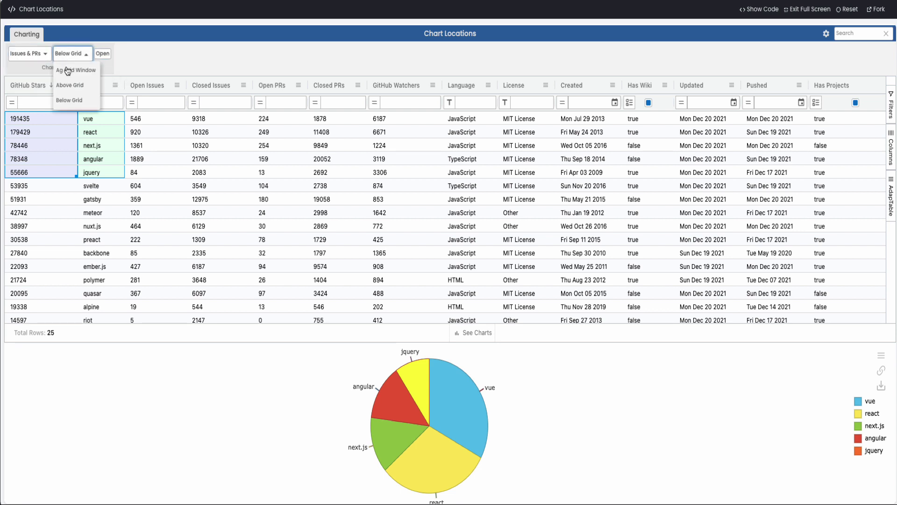
pyautogui.click(69, 85)
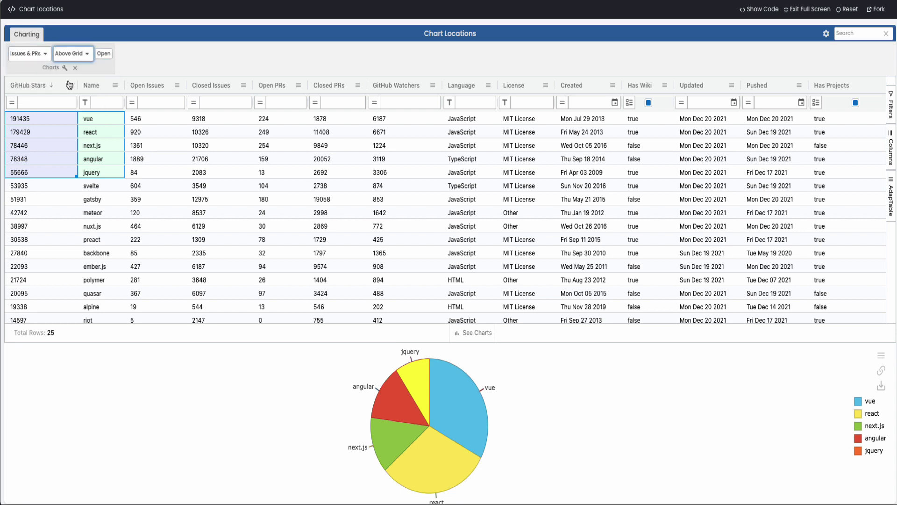
pyautogui.click(100, 56)
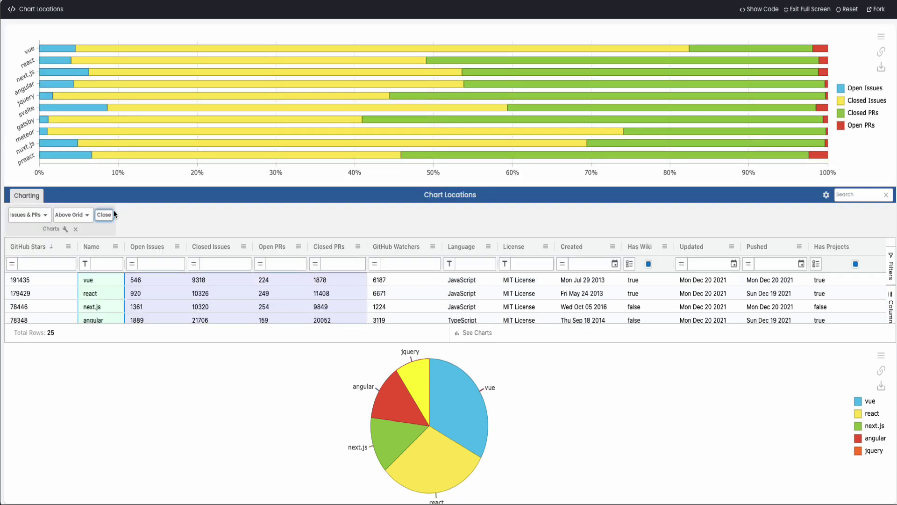
# Step: Close the Issues & PRs chart, and close the Top Frameworks chart from the Charts settings
pyautogui.click(104, 214)
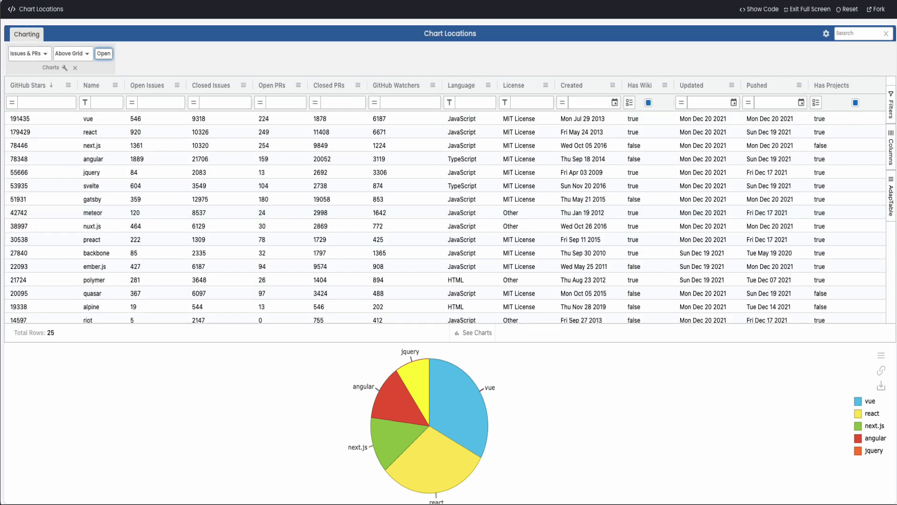
pyautogui.click(64, 68)
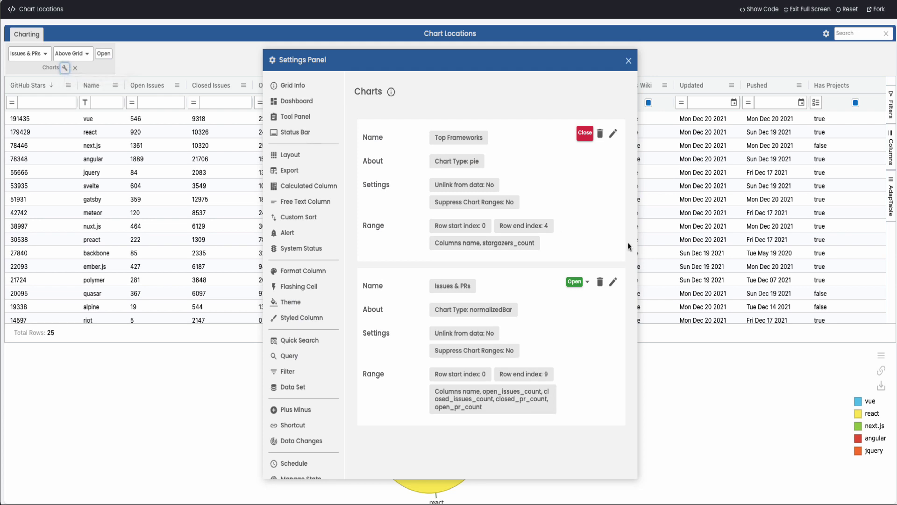
pyautogui.click(587, 282)
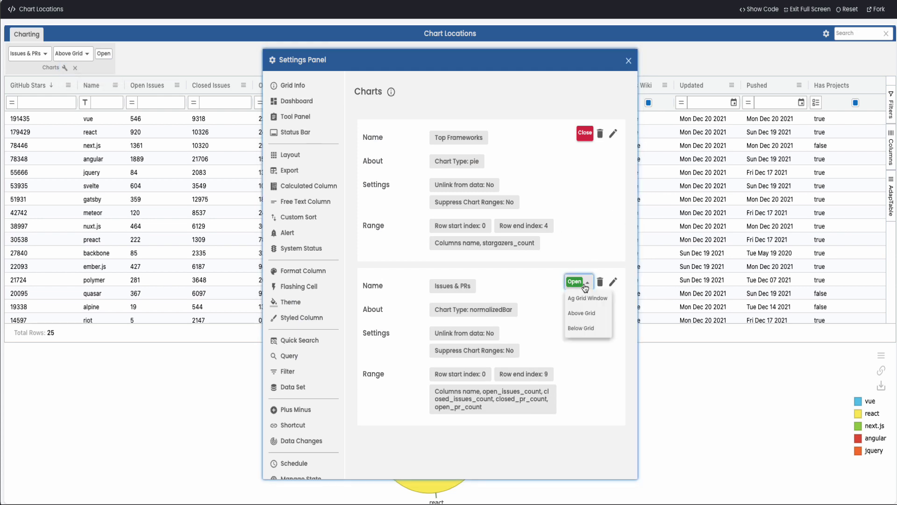
pyautogui.click(584, 132)
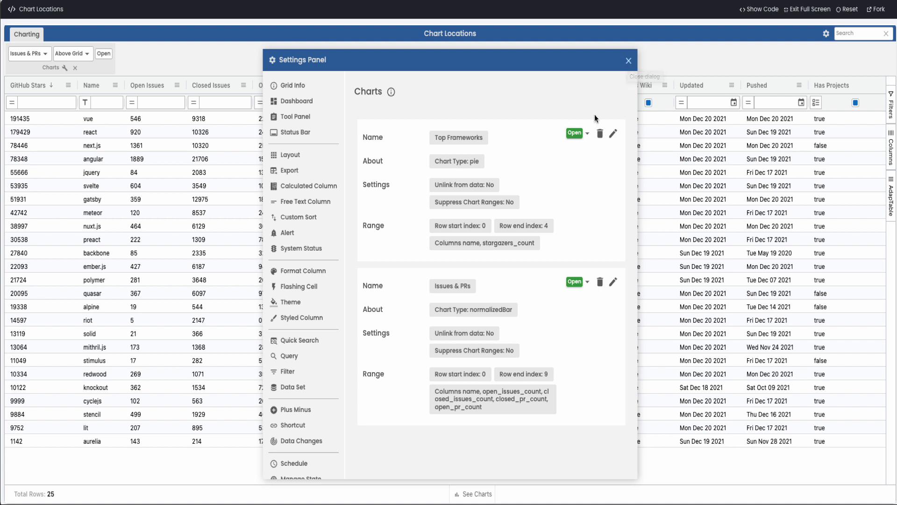
pyautogui.click(629, 62)
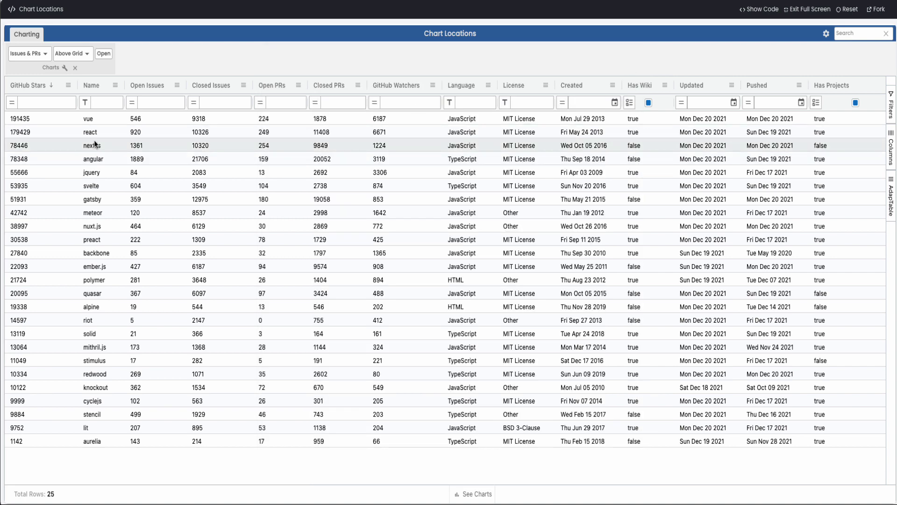
# Step: Create a grouped column chart from the Name, Open Issues and Closed Issues cells of the react to redwood rows
pyautogui.moveTo(96, 131); pyautogui.dragTo(234, 372)
pyautogui.rightClick(214, 335)
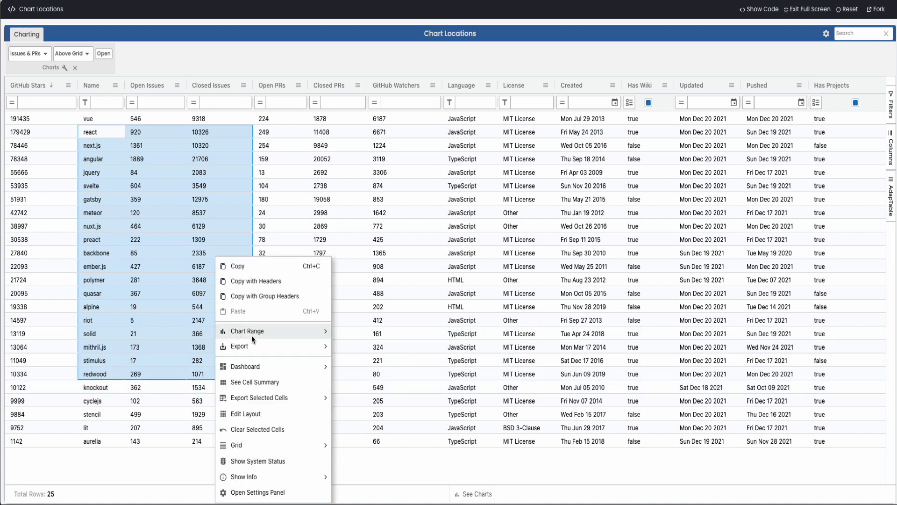
pyautogui.moveTo(265, 335)
pyautogui.moveTo(379, 335)
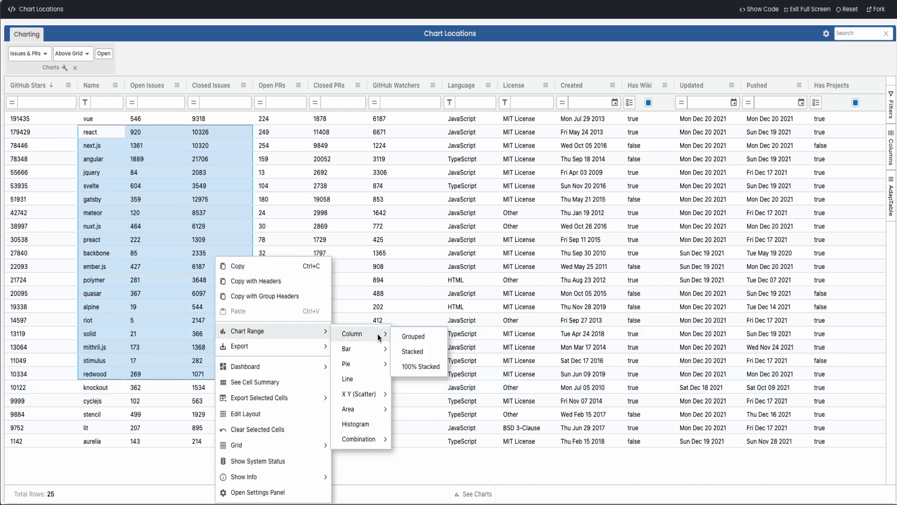
pyautogui.click(411, 334)
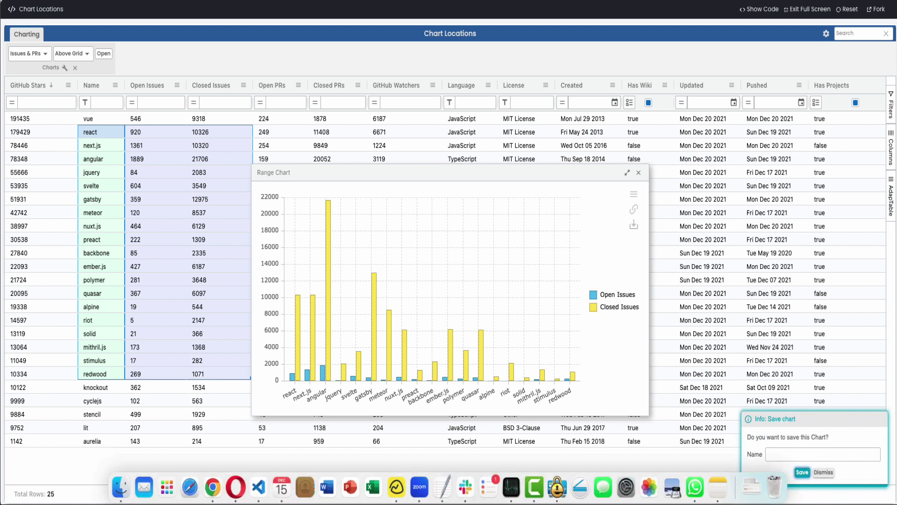
# Step: Save the new grouped column chart under the name "Range Chart"
pyautogui.click(807, 452)
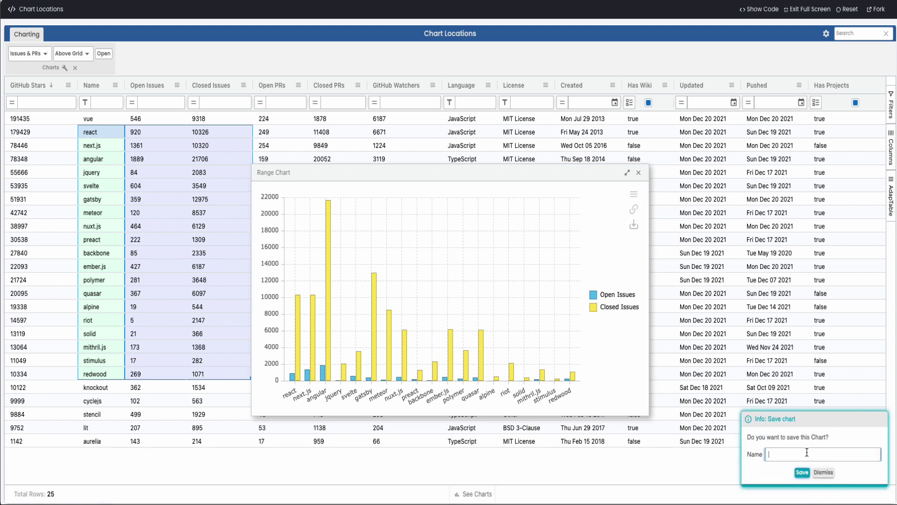
pyautogui.write('Range Chart')
pyautogui.click(802, 472)
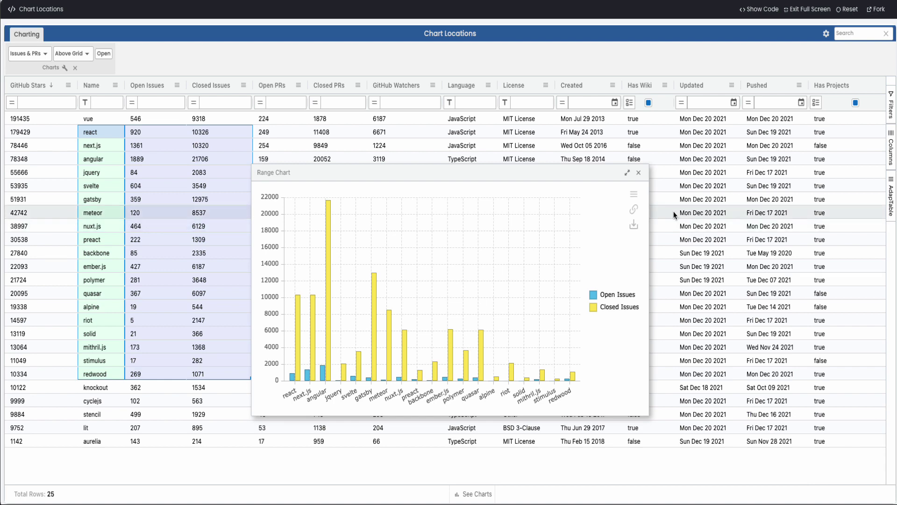
# Step: Close the Range Chart window, and reopen the saved Range Chart in the Ag Grid Window location
pyautogui.click(638, 172)
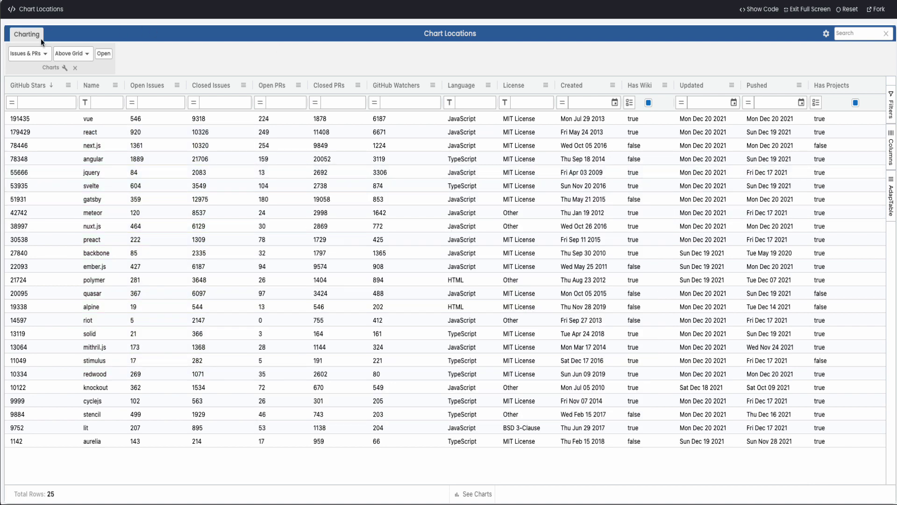
pyautogui.click(26, 53)
pyautogui.click(28, 100)
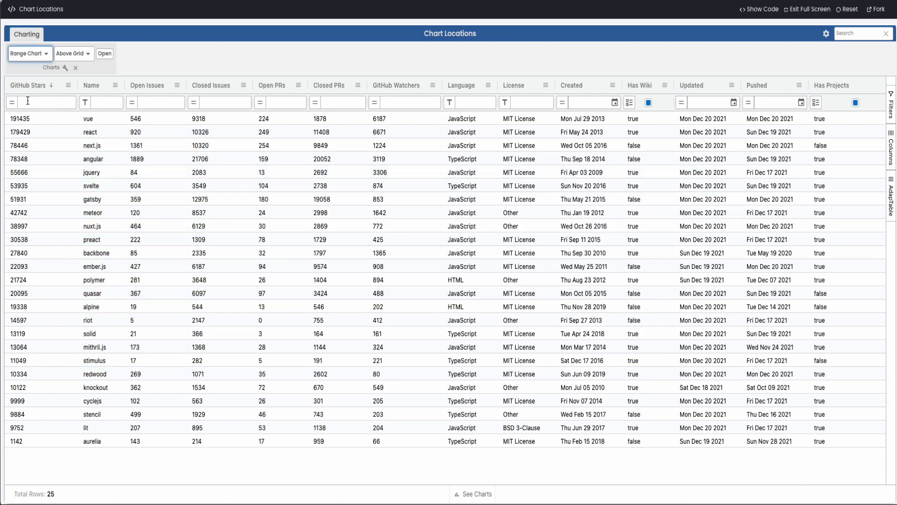
pyautogui.click(72, 53)
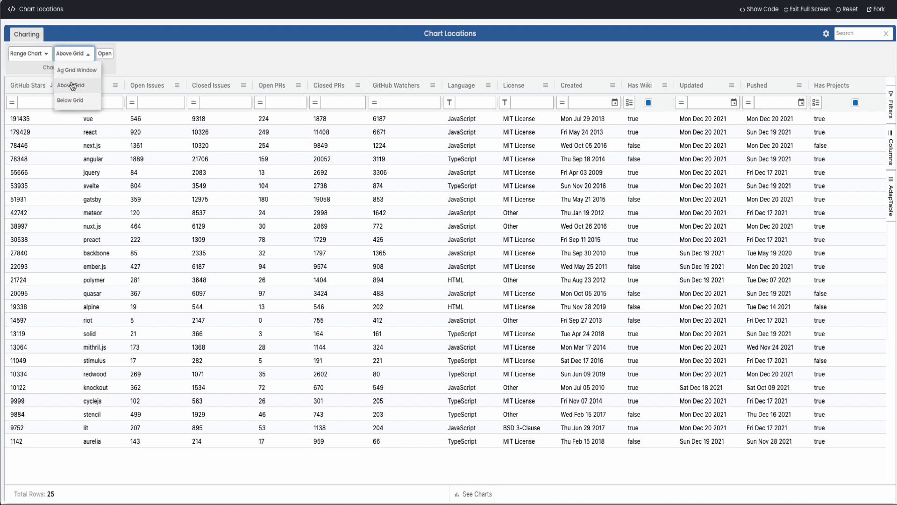
pyautogui.click(72, 71)
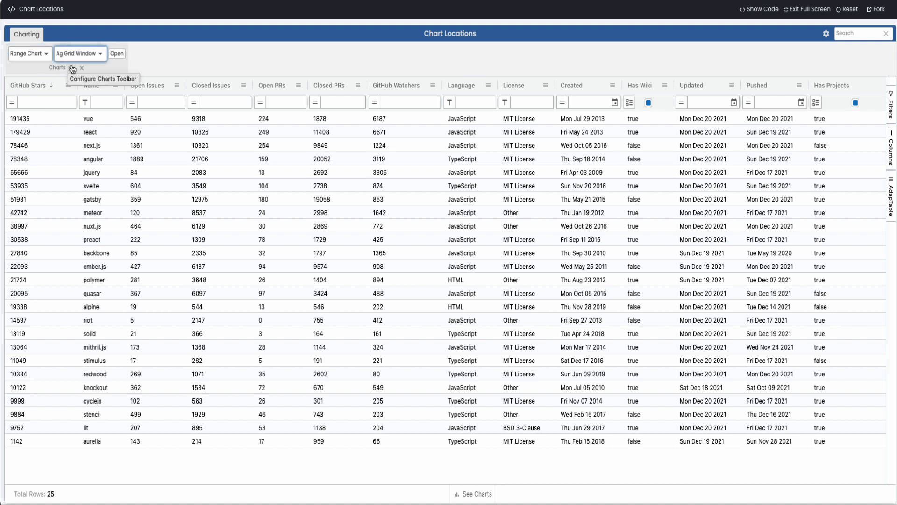
pyautogui.click(117, 54)
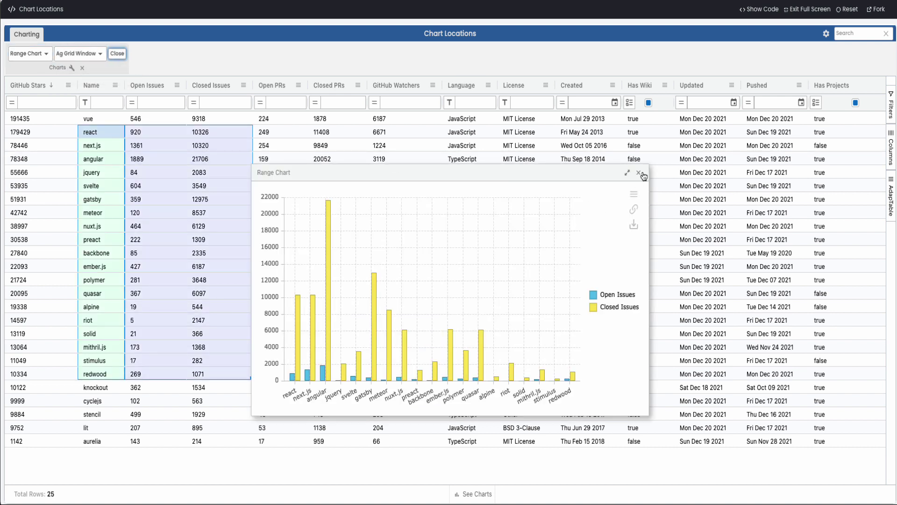
# Step: Close the floating Range Chart and open it in the Below Grid location instead
pyautogui.click(641, 174)
pyautogui.click(95, 54)
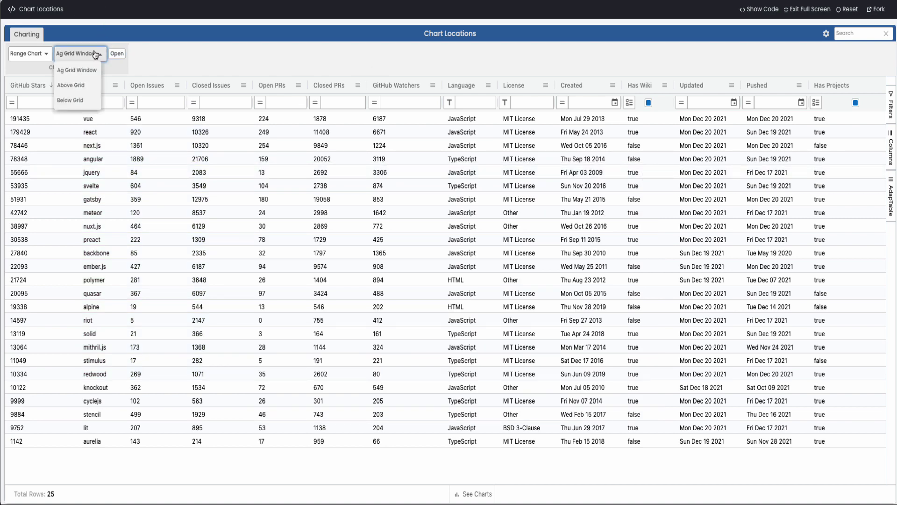
pyautogui.click(79, 100)
pyautogui.click(85, 102)
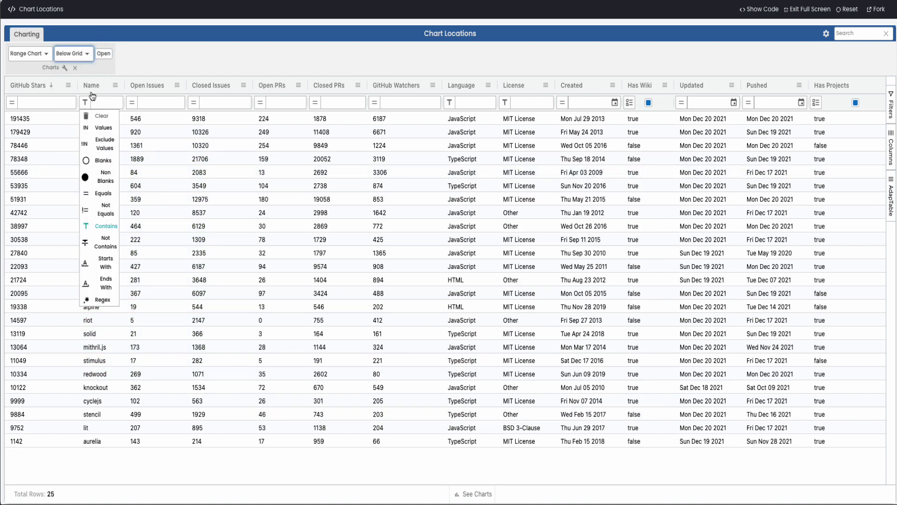
pyautogui.click(100, 55)
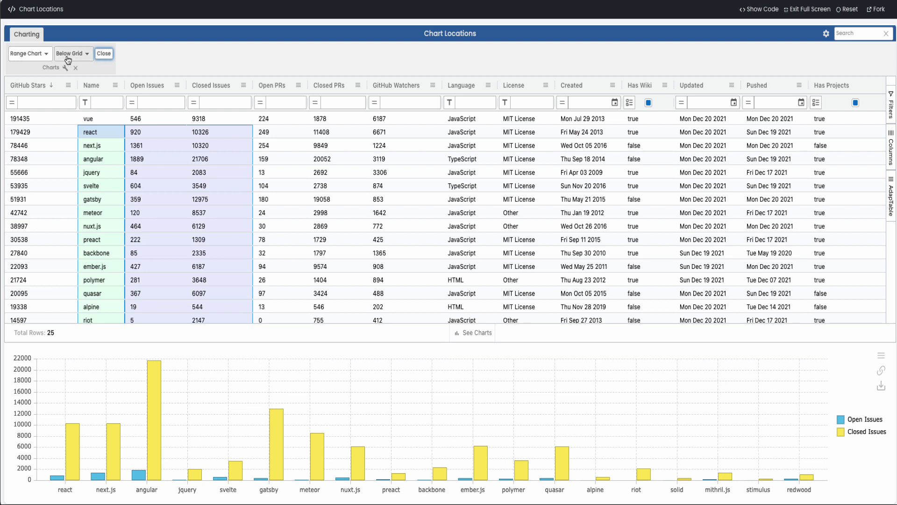
# Step: Open the Issues & PRs chart in the Above Grid location alongside the Range Chart
pyautogui.click(35, 54)
pyautogui.click(34, 87)
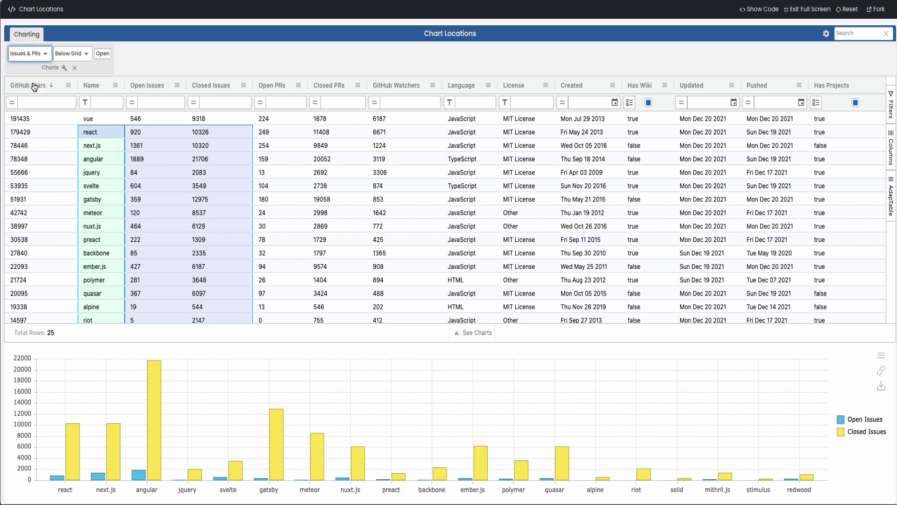
pyautogui.click(70, 55)
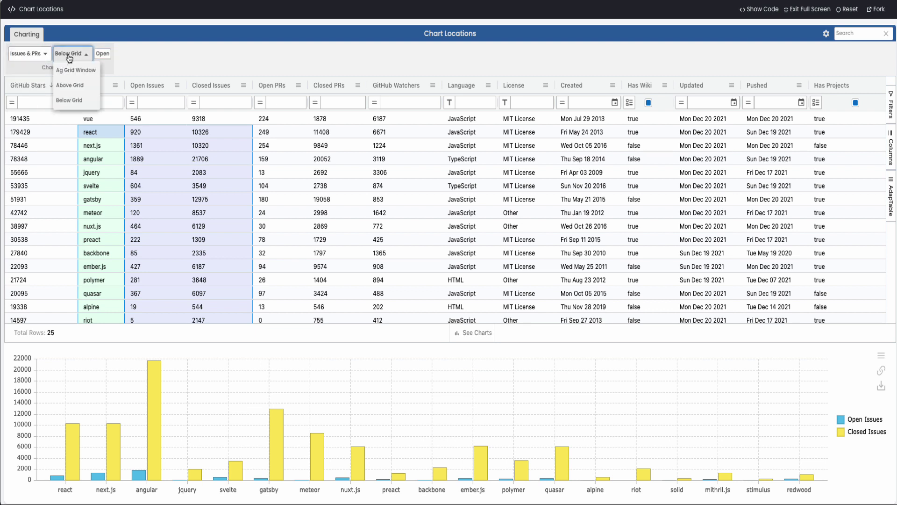
pyautogui.click(70, 85)
pyautogui.click(103, 54)
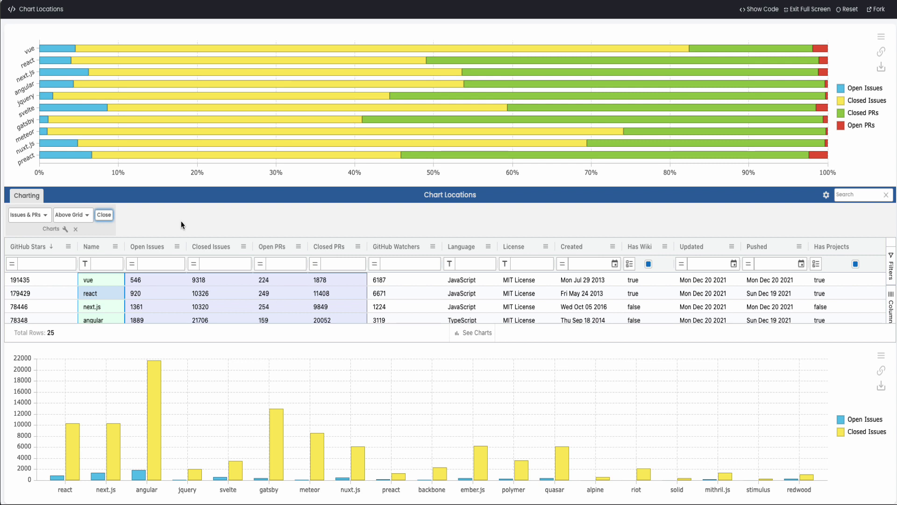
# Step: Examine the Top Frameworks chart's edit settings, including its aggregation function choices, from the Charts settings without changing them
pyautogui.click(65, 230)
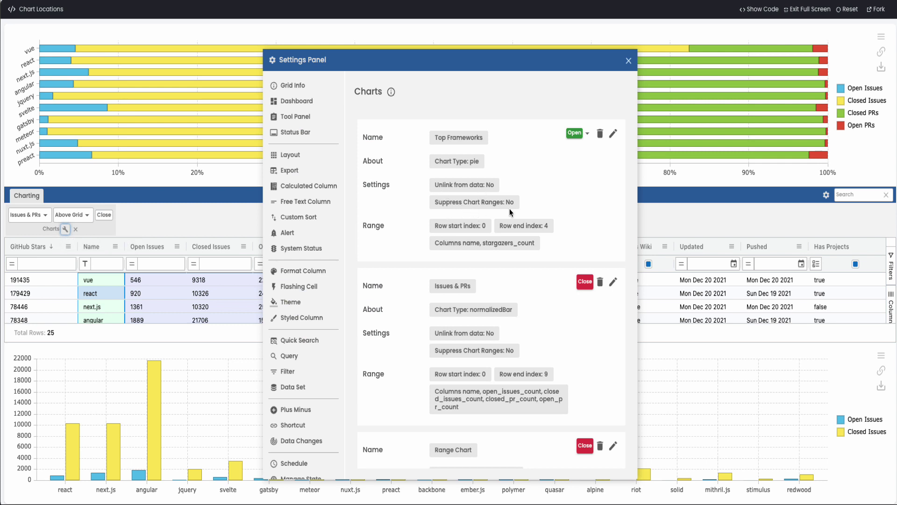
pyautogui.click(614, 136)
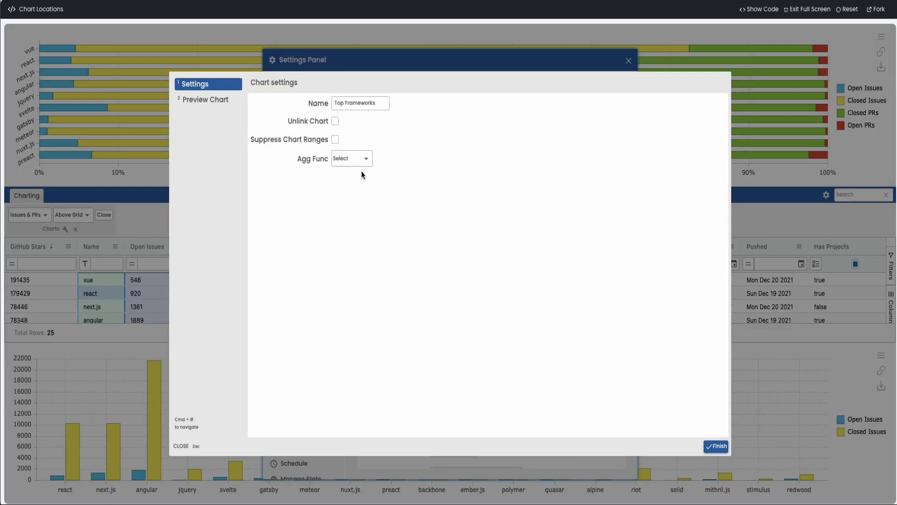
pyautogui.click(346, 160)
pyautogui.click(432, 183)
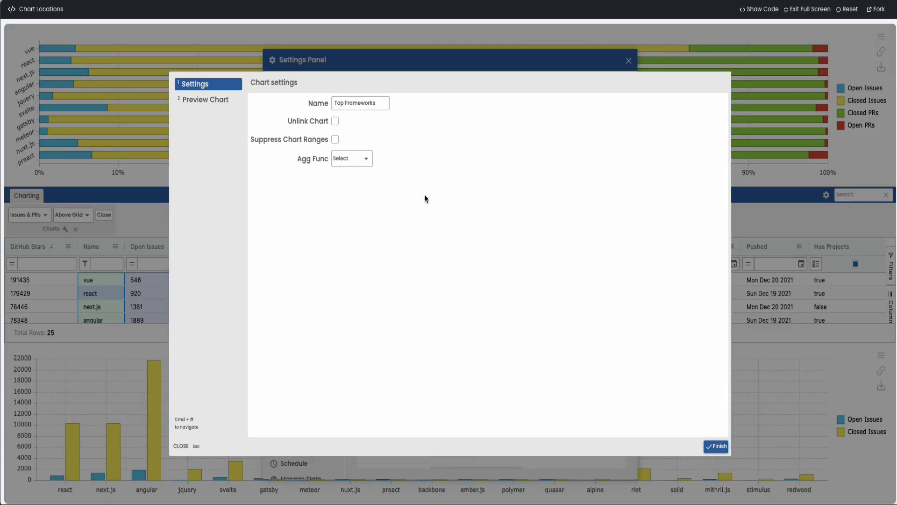
pyautogui.click(181, 445)
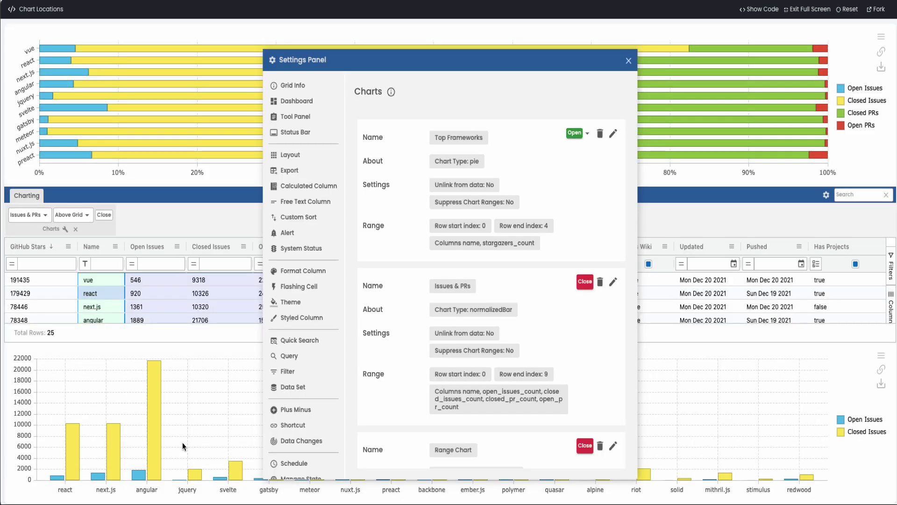
# Step: Close the Range Chart from the Charts settings
pyautogui.click(584, 447)
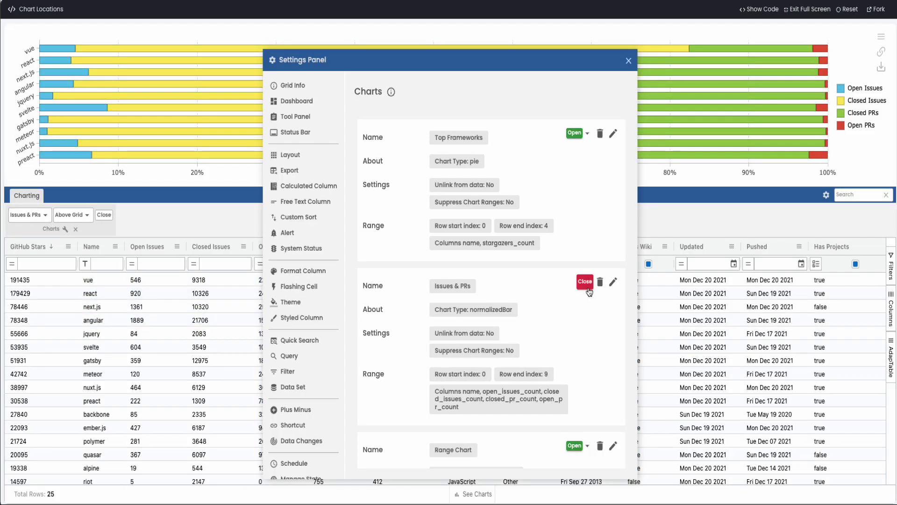